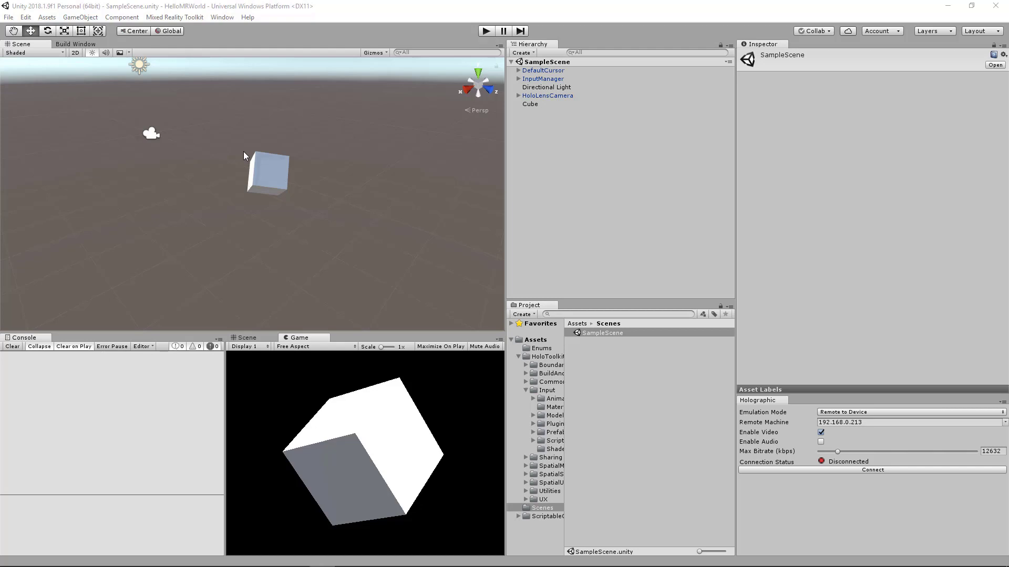
# Import the HoloToolkit-Unity-Examples-2017.4.1.0 custom package from the Downloads folder.
pyautogui.click(271, 176)
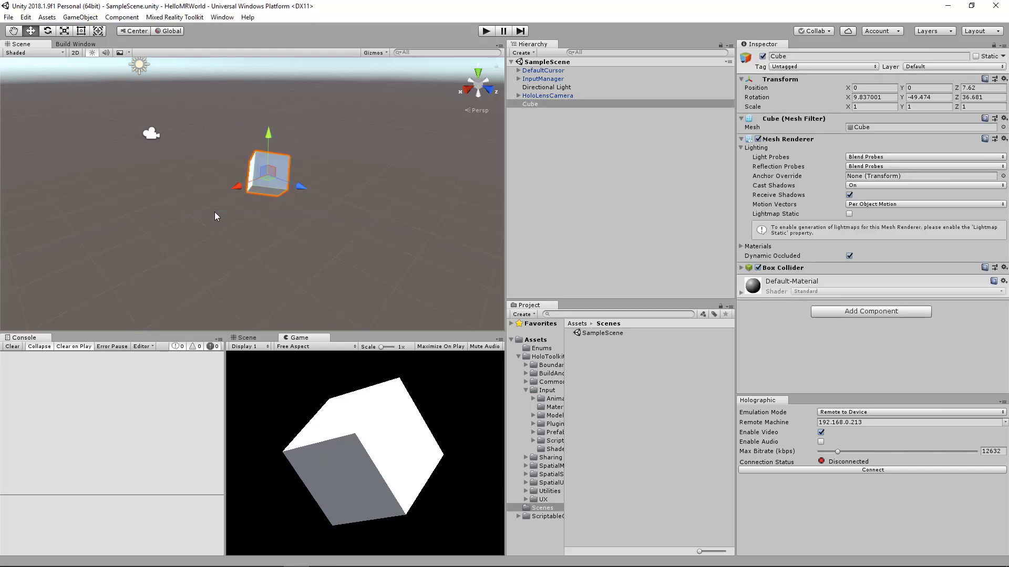
pyautogui.click(522, 187)
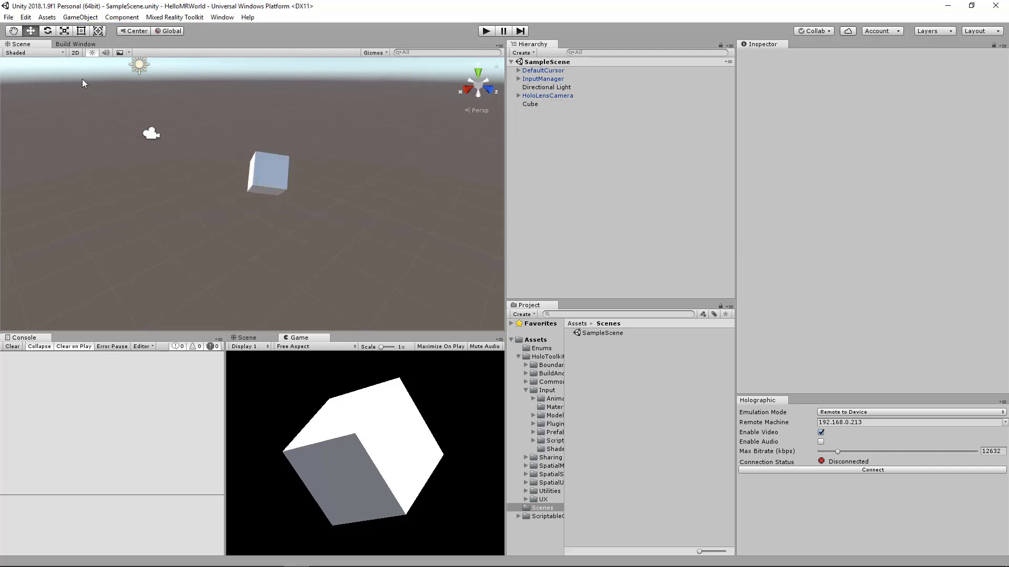
pyautogui.click(48, 18)
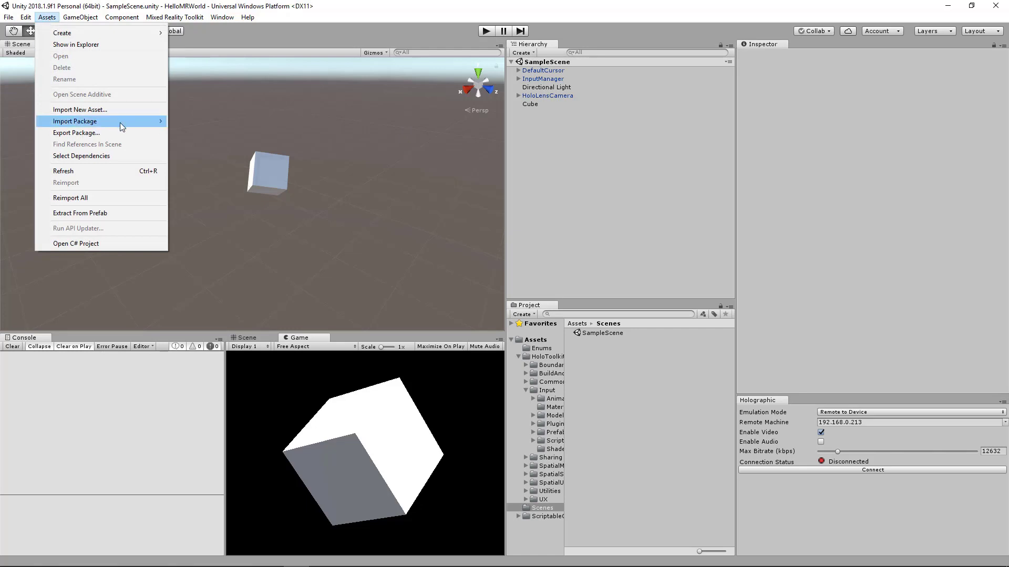
pyautogui.moveTo(119, 122)
pyautogui.click(231, 121)
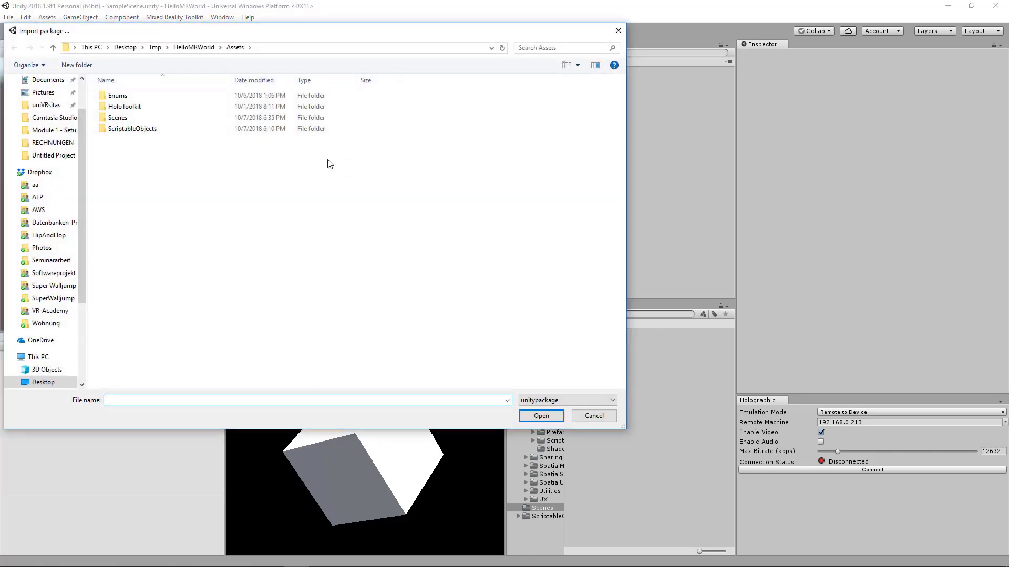
pyautogui.scroll(2, 47, 157)
pyautogui.click(47, 113)
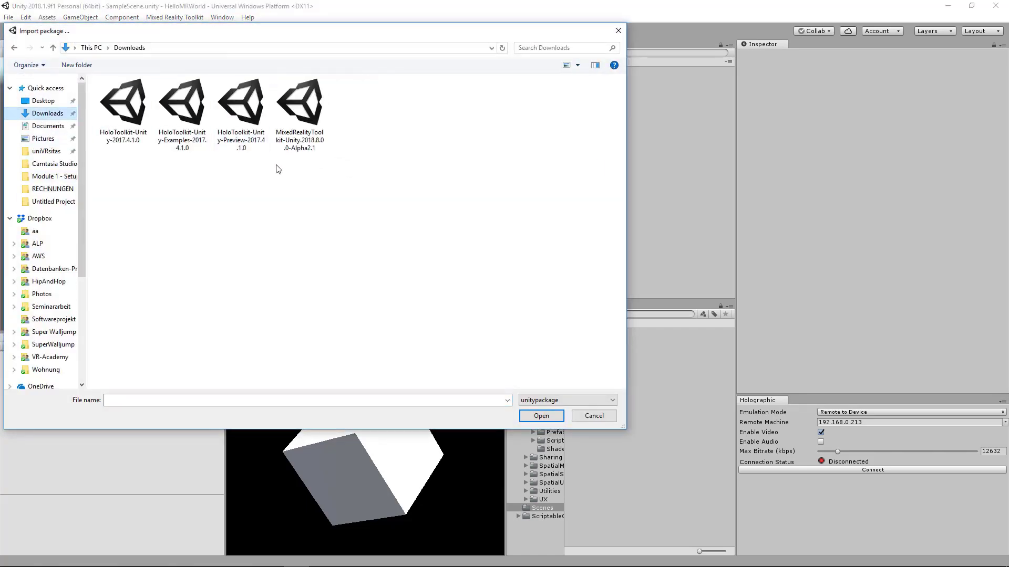
pyautogui.click(182, 149)
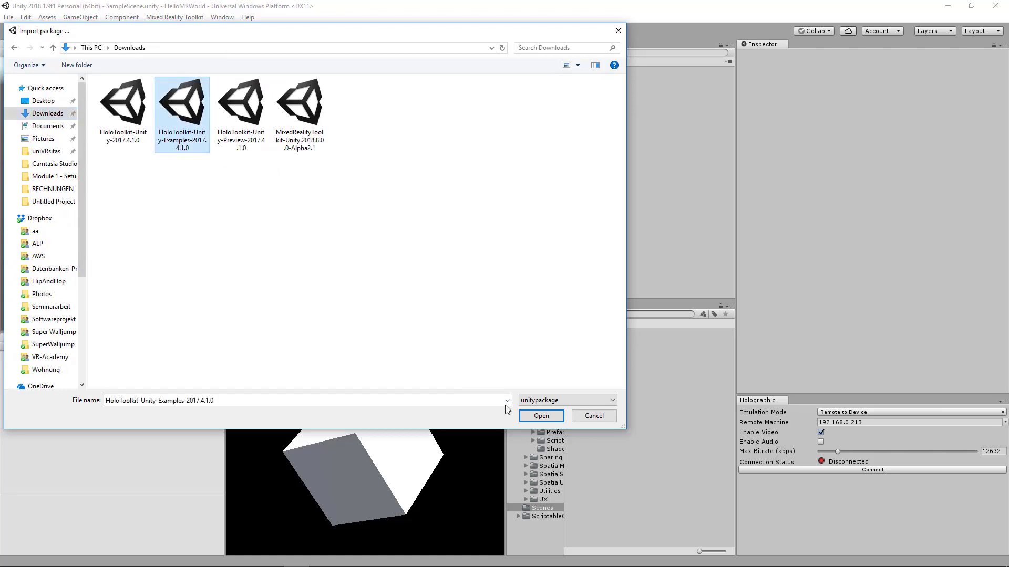
pyautogui.click(541, 416)
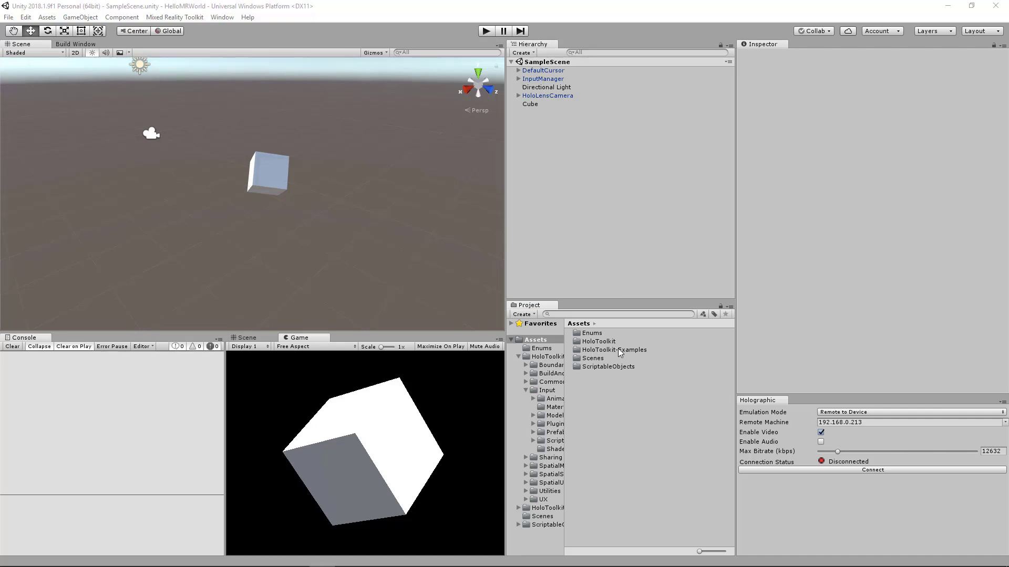
# Browse HoloToolkit-Examples > UX > Scenes and load the InteractableObjectExample scene.
pyautogui.doubleClick(619, 350)
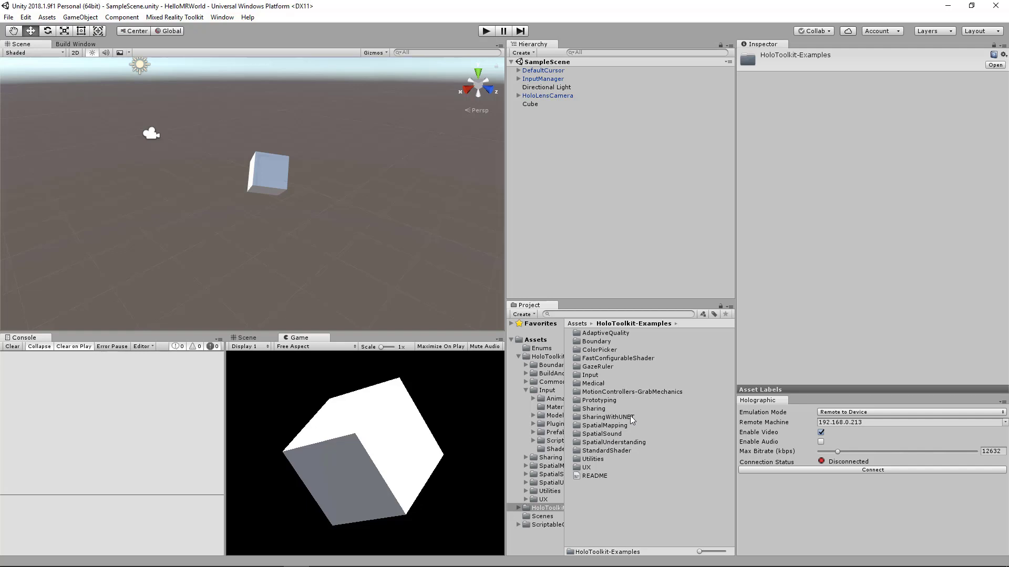
pyautogui.doubleClick(596, 467)
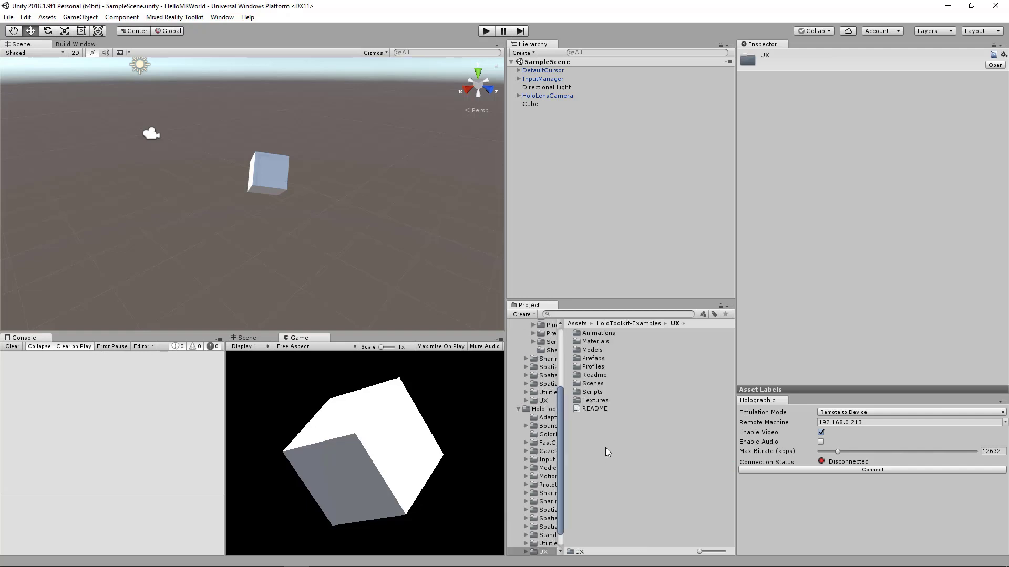
pyautogui.doubleClick(594, 384)
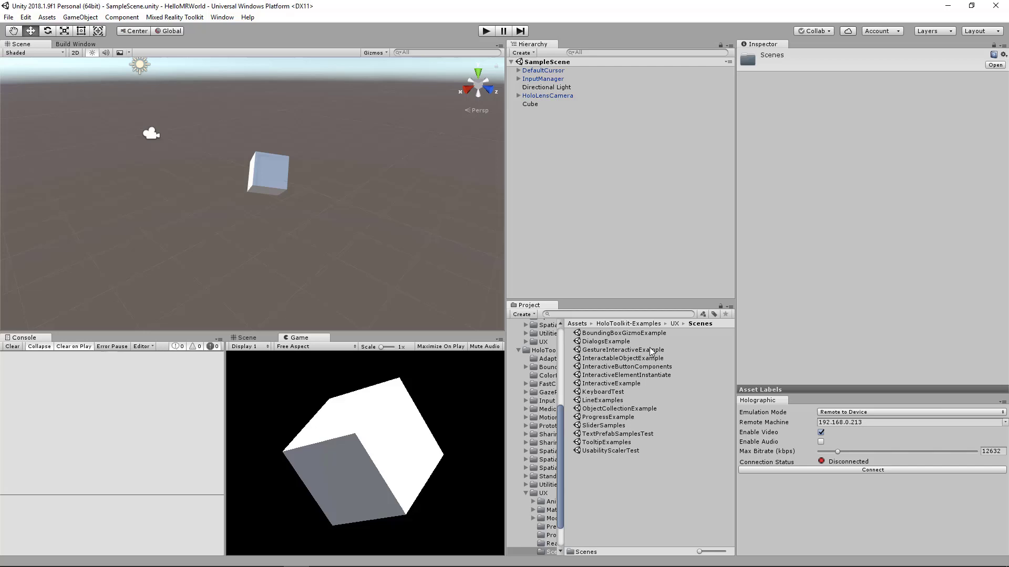
pyautogui.click(622, 359)
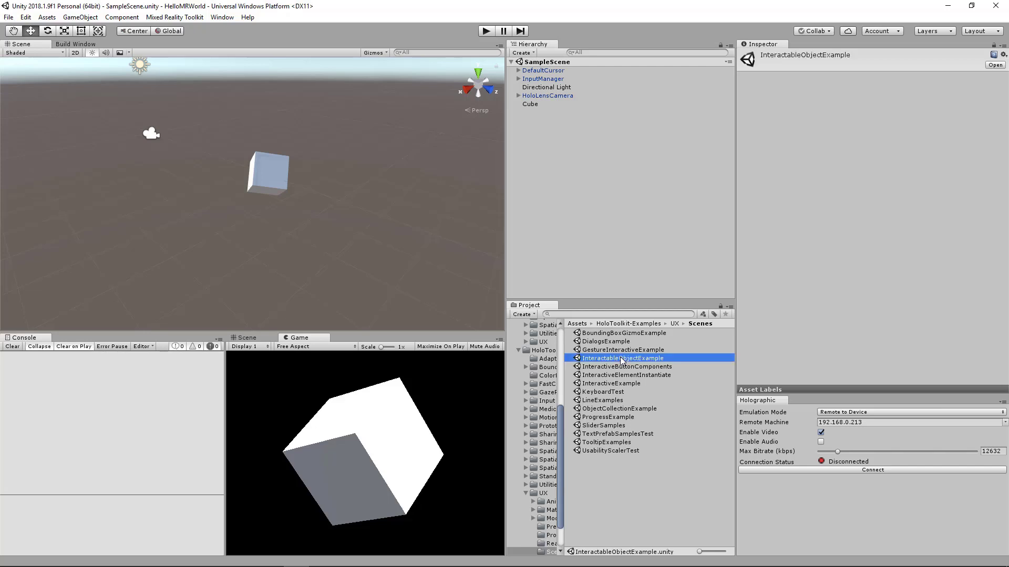
pyautogui.doubleClick(623, 360)
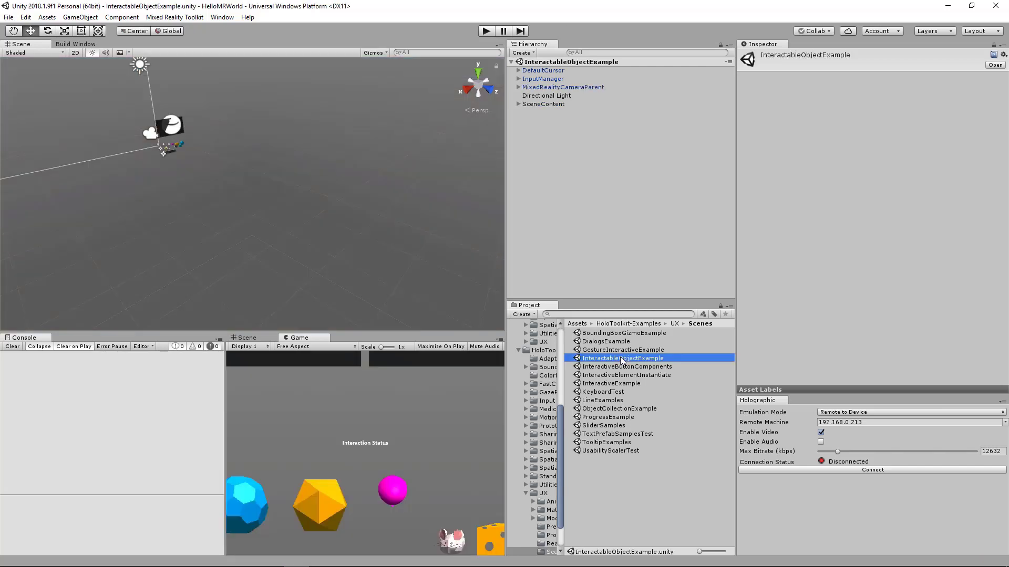
# Select the coffee cup button and frame it in the Scene view.
pyautogui.scroll(5, 159, 220)
pyautogui.moveTo(159, 220); pyautogui.dragTo(297, 216, button='middle')
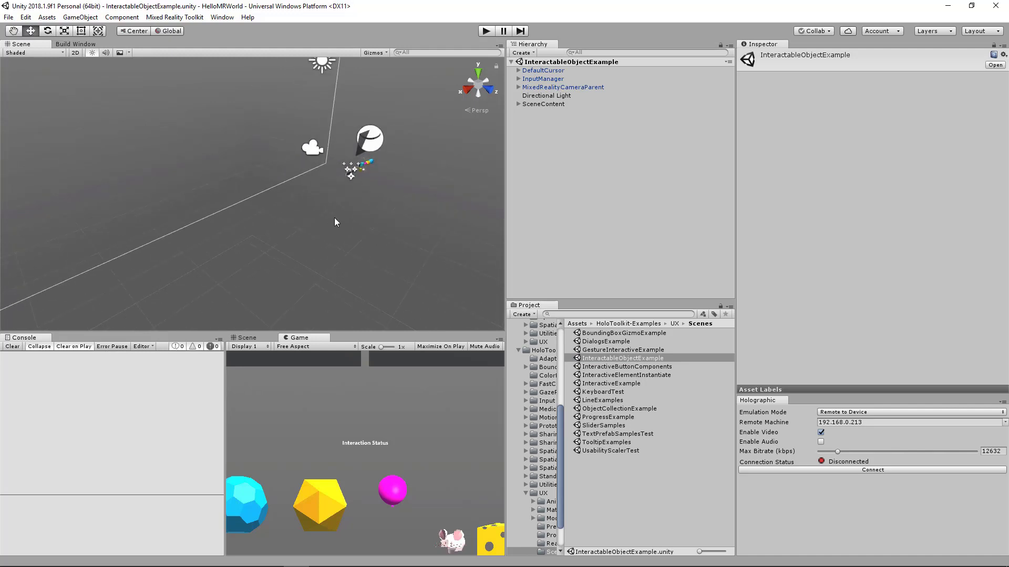
pyautogui.scroll(5, 298, 213)
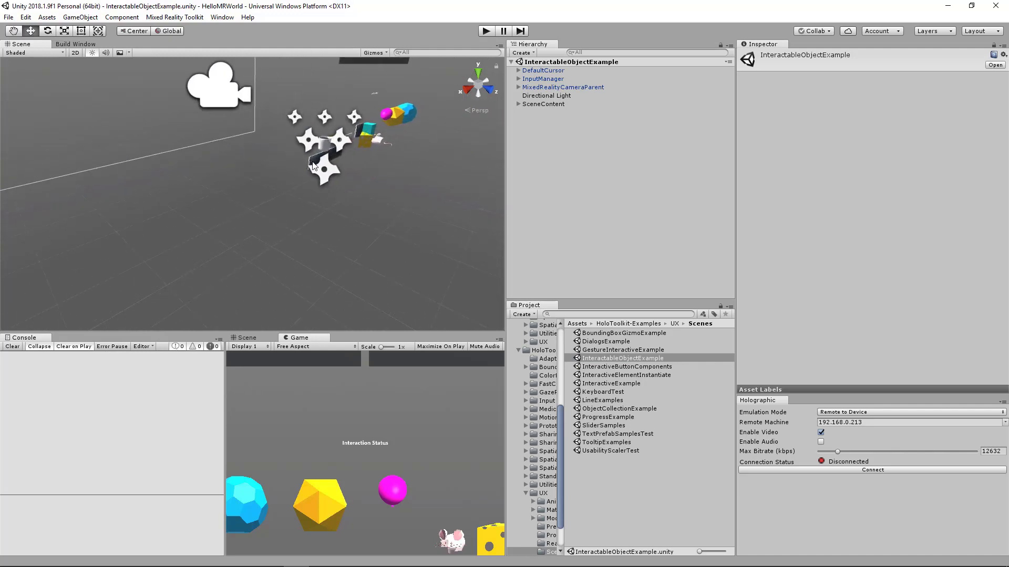
pyautogui.click(313, 166)
pyautogui.press('f')
pyautogui.moveTo(287, 204); pyautogui.dragTo(443, 184, button='middle')
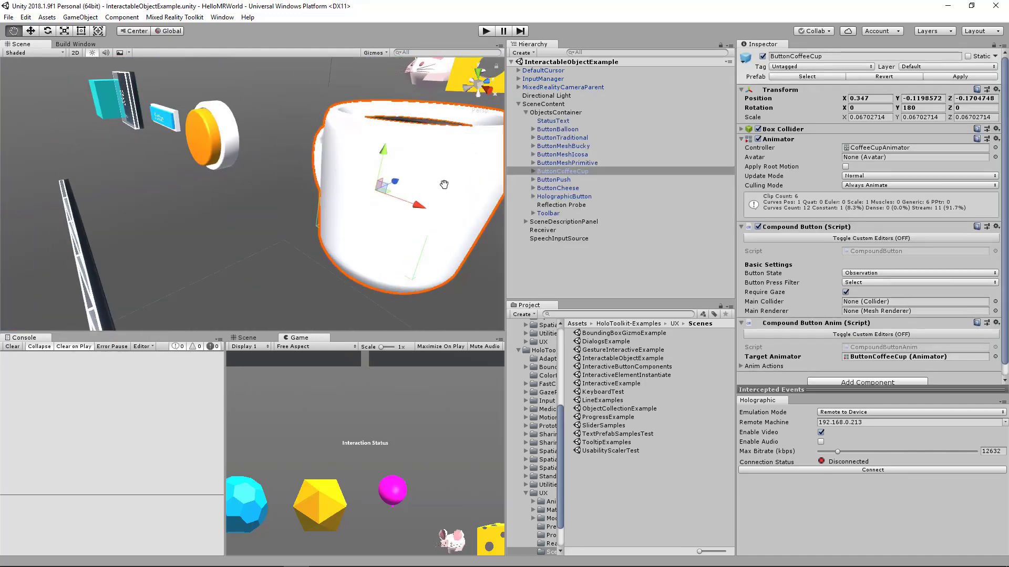
# Look around the other buttons and run the InteractableObjectExample scene in Play mode.
pyautogui.scroll(-5, 269, 231)
pyautogui.scroll(8, 311, 202)
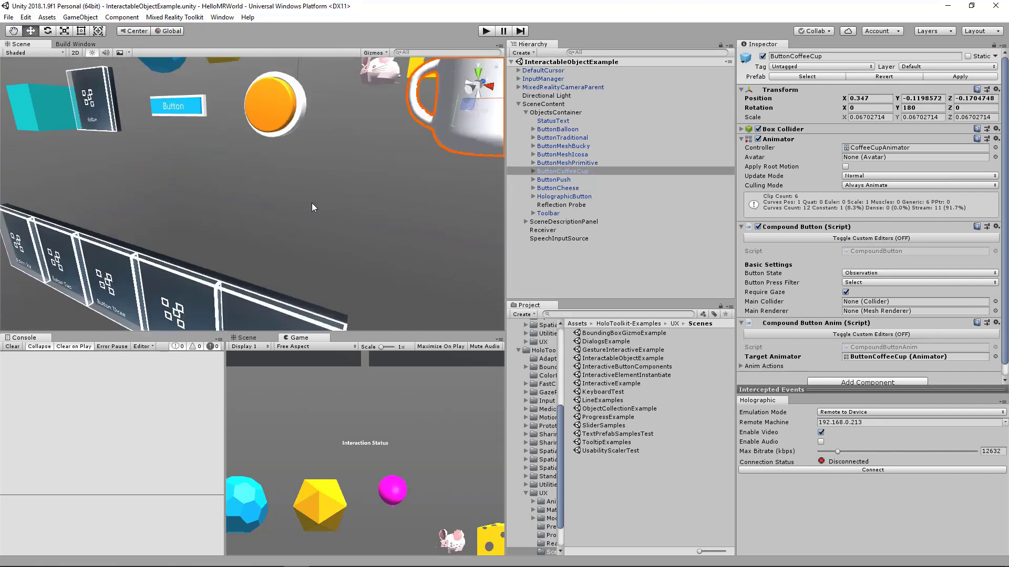
pyautogui.scroll(-5, 311, 203)
pyautogui.hotkey('ctrl', 'p')
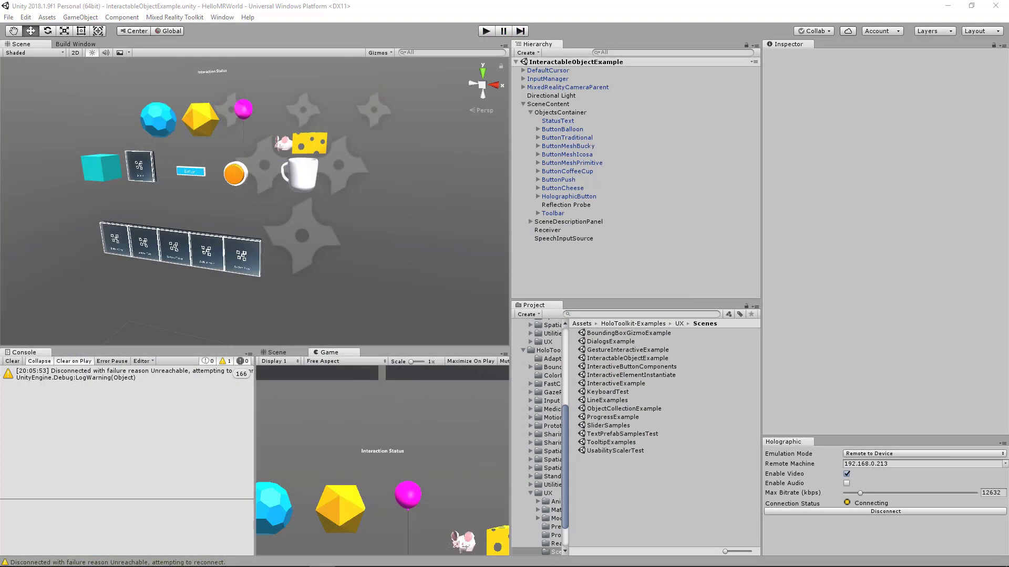
# Check ButtonBalloon and ButtonCoffeeCup, then list ButtonMeshPrimitive's Compound Button states.
pyautogui.click(568, 130)
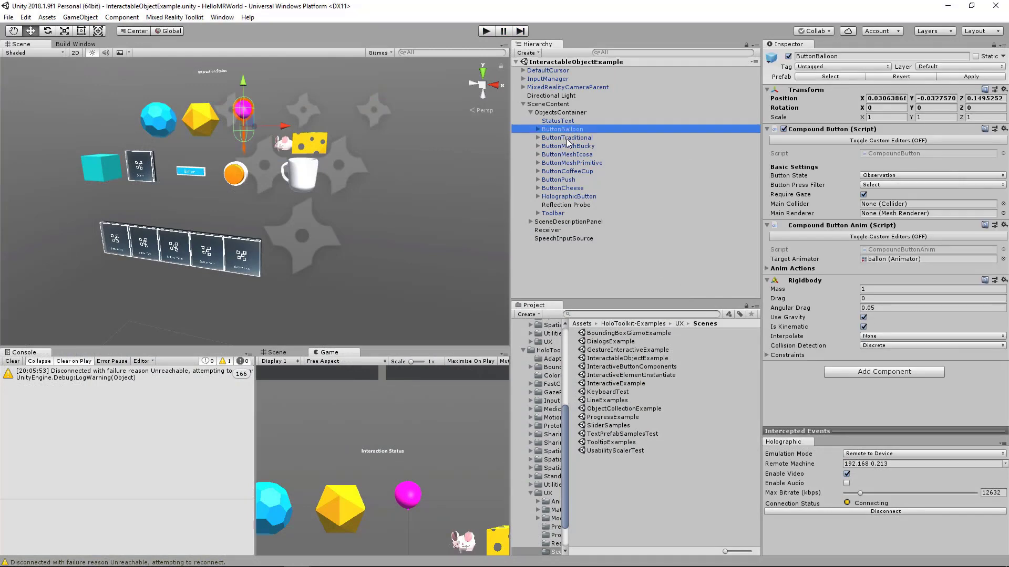
pyautogui.click(572, 163)
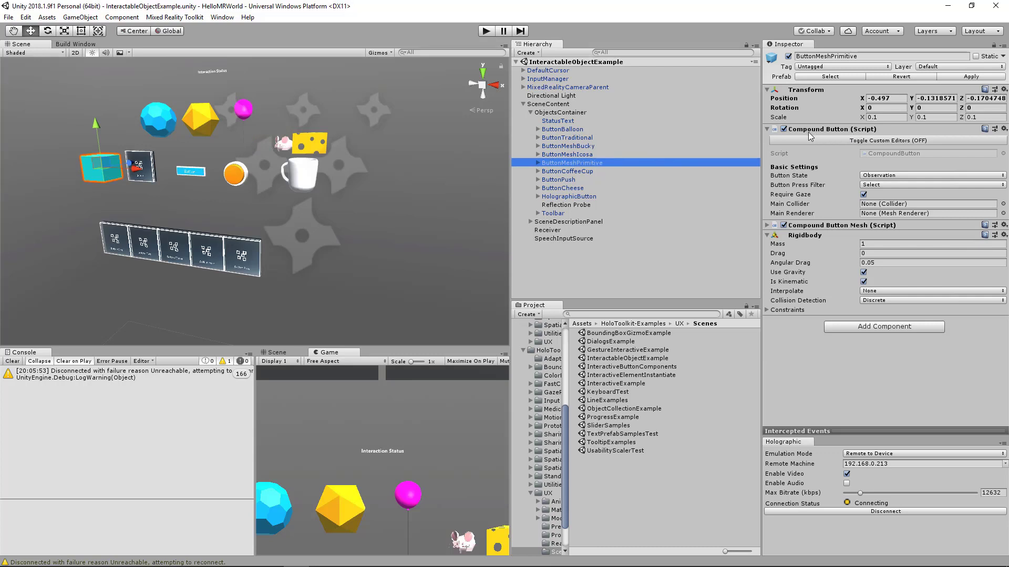
pyautogui.click(585, 172)
pyautogui.click(618, 162)
pyautogui.click(890, 177)
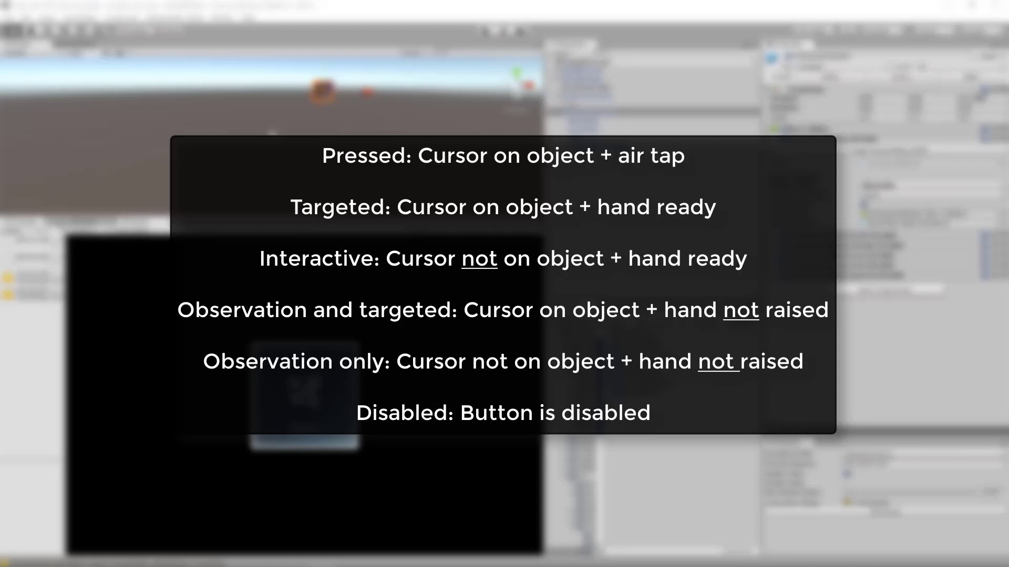
# Pick Disabled from the Compound Button (Script) Button State list.
pyautogui.click(897, 185)
pyautogui.click(893, 254)
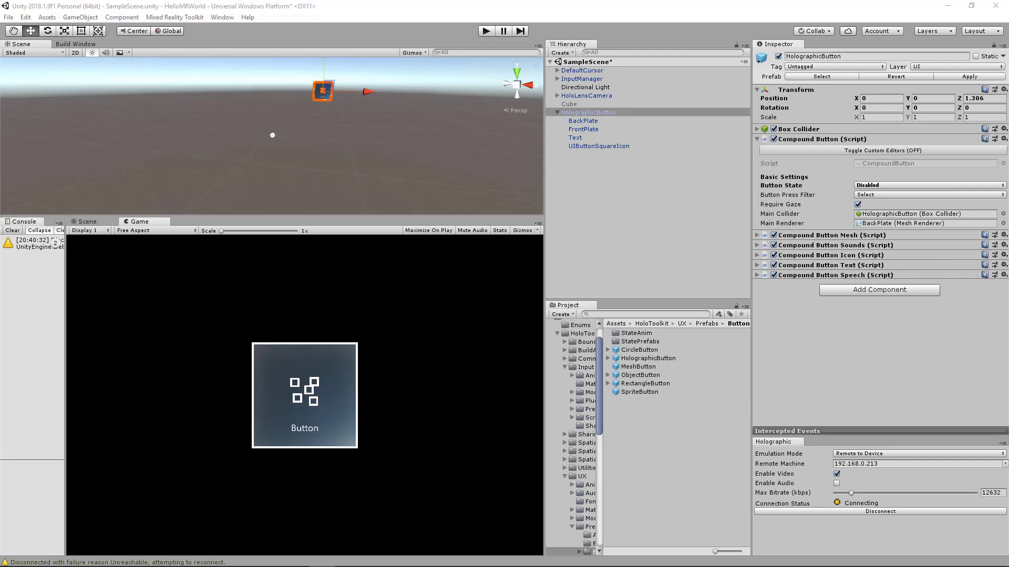
# Expand Compound Button Mesh, turn on the custom editors, and widen the Inspector.
pyautogui.moveTo(545, 263); pyautogui.dragTo(479, 262)
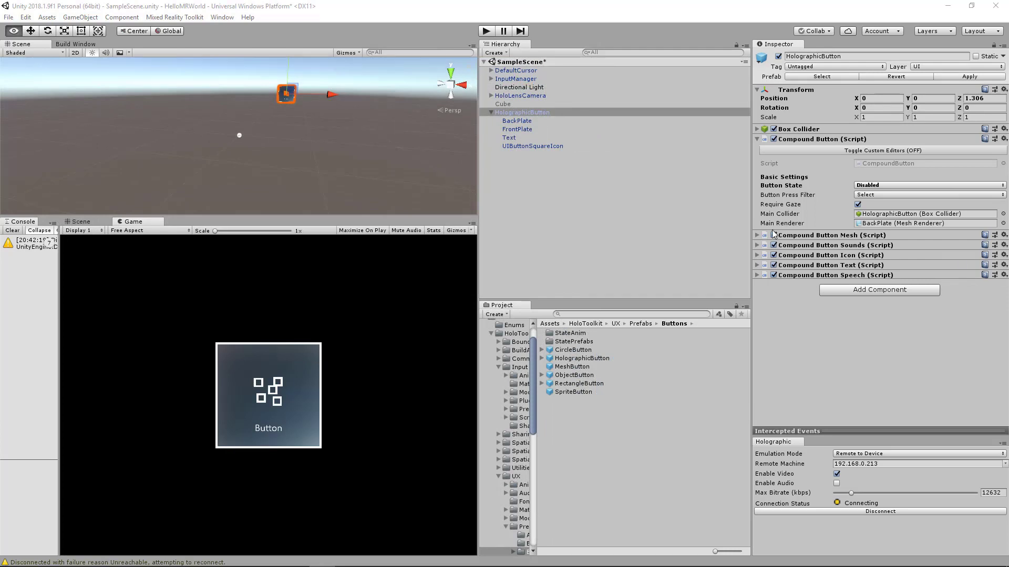
pyautogui.click(757, 236)
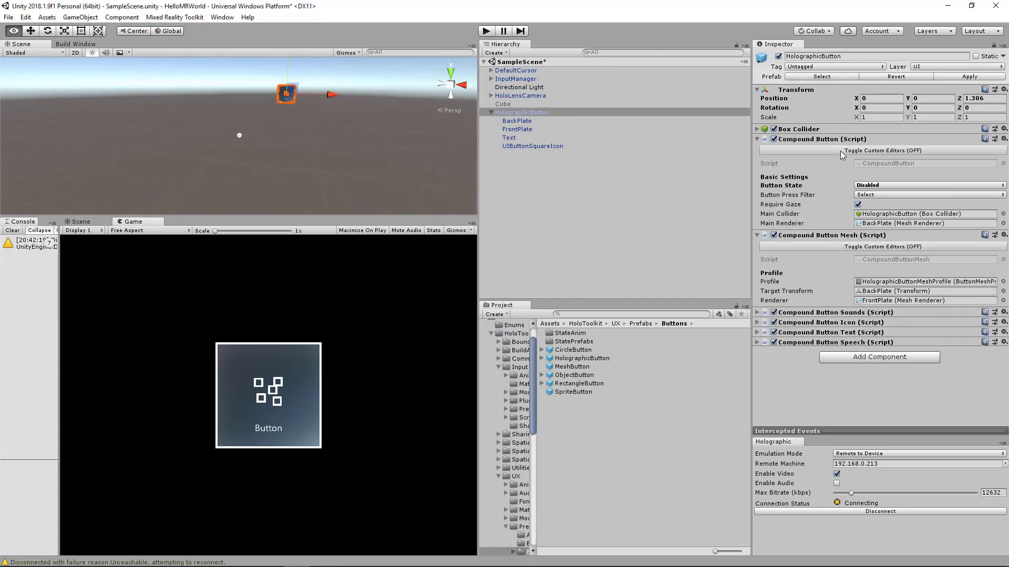
pyautogui.click(853, 153)
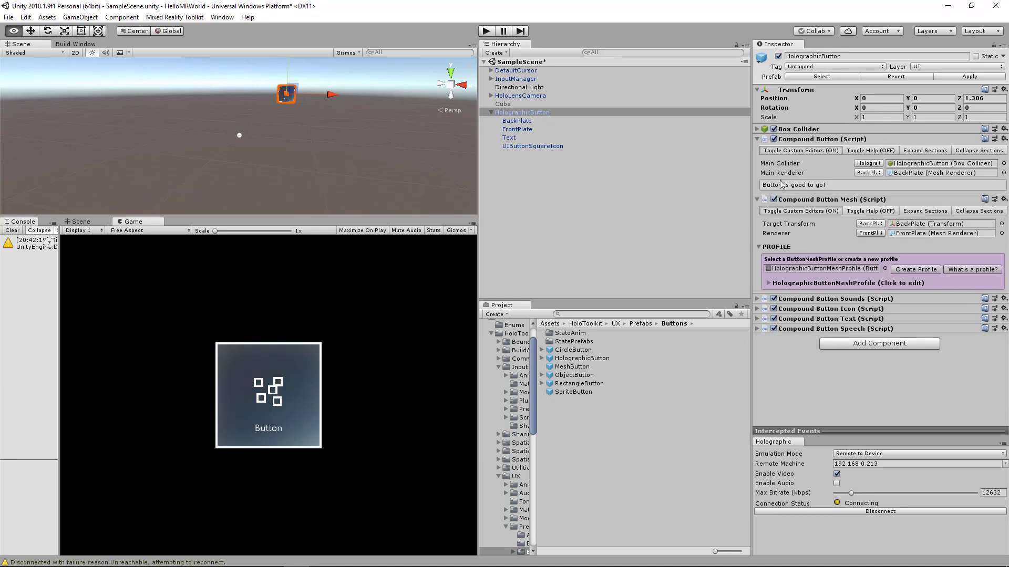
pyautogui.moveTo(752, 177); pyautogui.dragTo(707, 177)
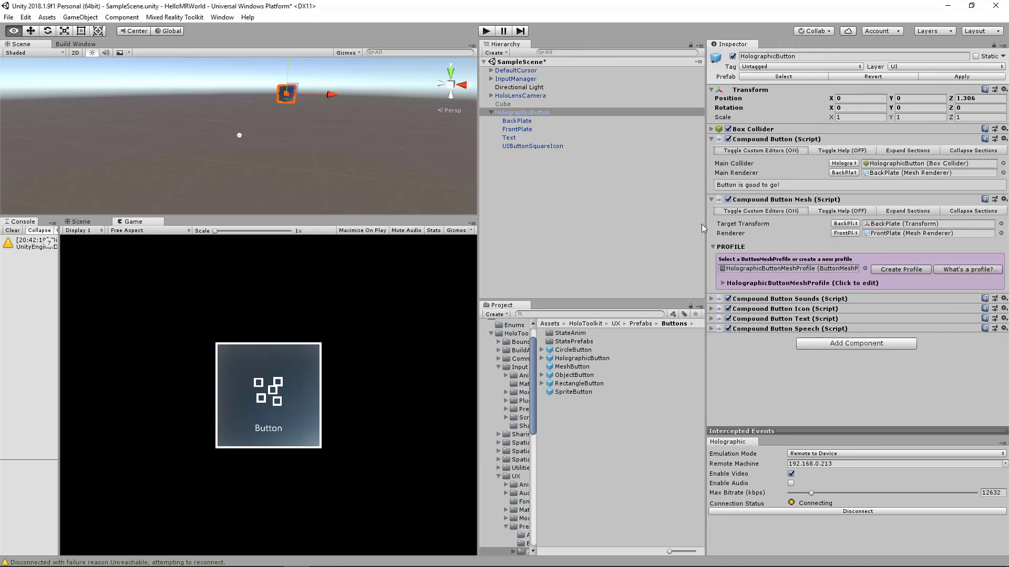
# Expand the Compound Button Sounds and Icon components and stretch the Inspector to full height.
pyautogui.click(711, 299)
pyautogui.click(712, 389)
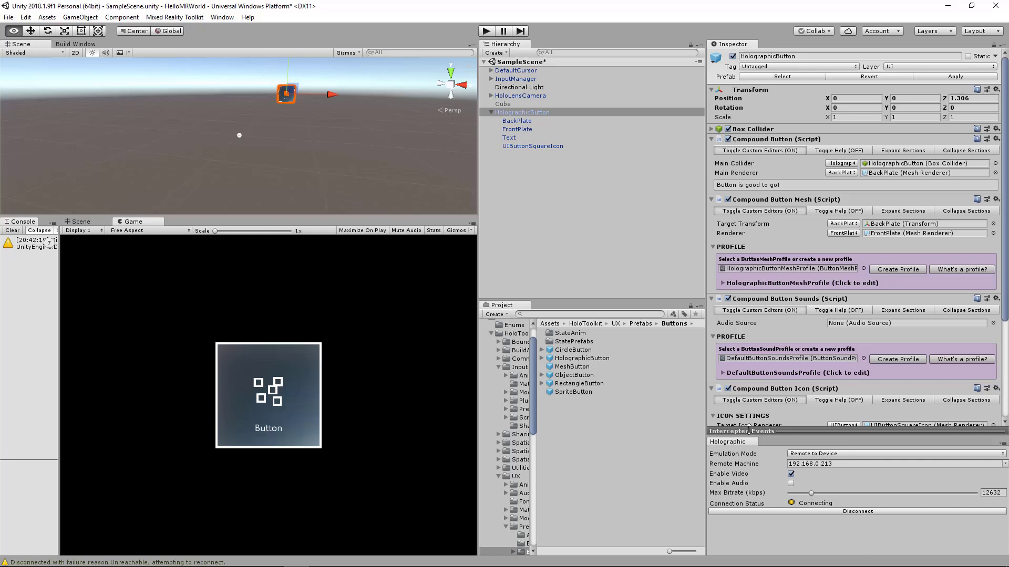
pyautogui.moveTo(783, 430); pyautogui.dragTo(779, 500)
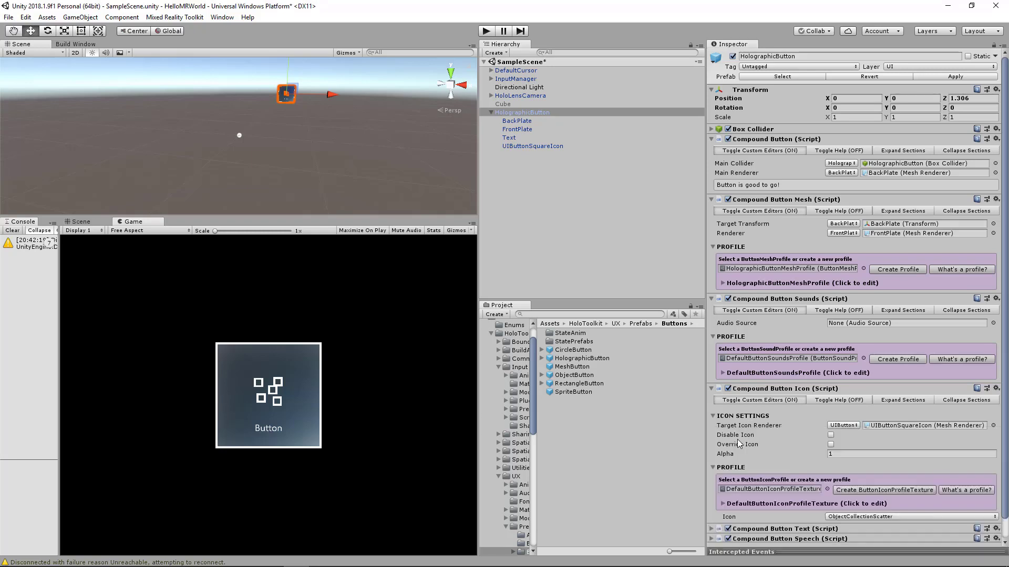
pyautogui.scroll(-1, 734, 455)
pyautogui.scroll(1, 791, 357)
# Toggle the Compound Button custom editors off and on, then show and hide the help descriptions.
pyautogui.click(775, 151)
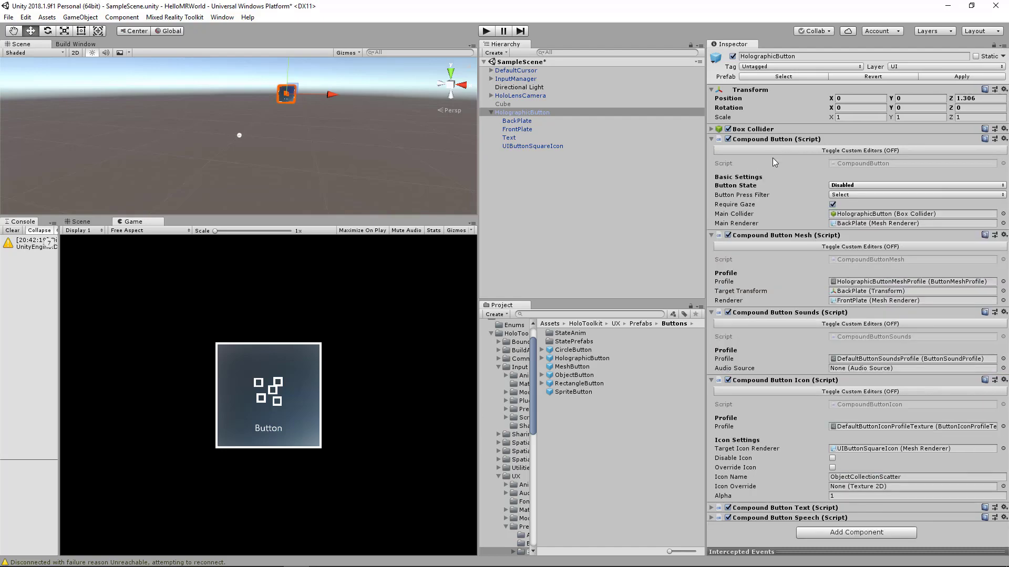
pyautogui.click(801, 151)
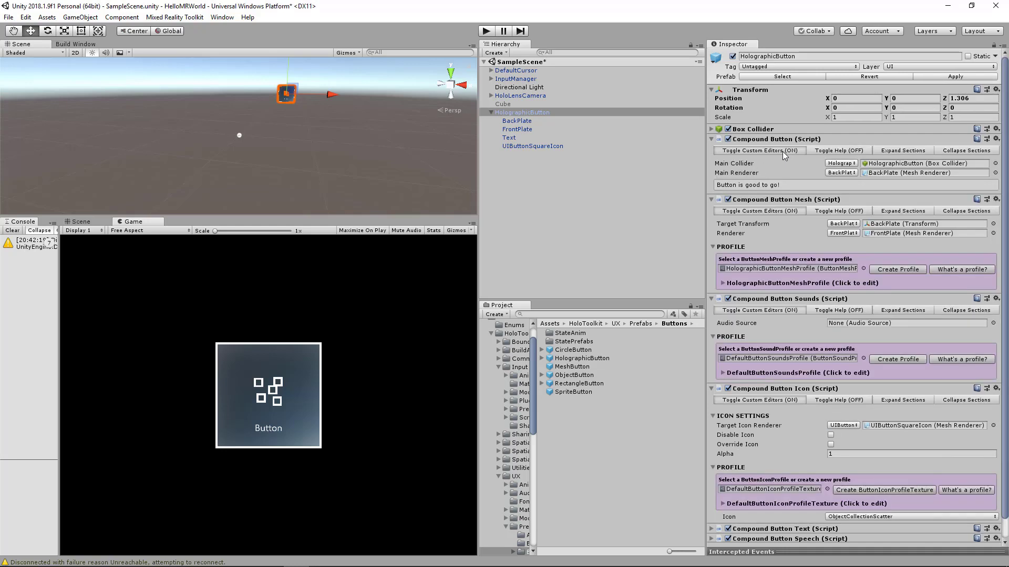
pyautogui.click(845, 152)
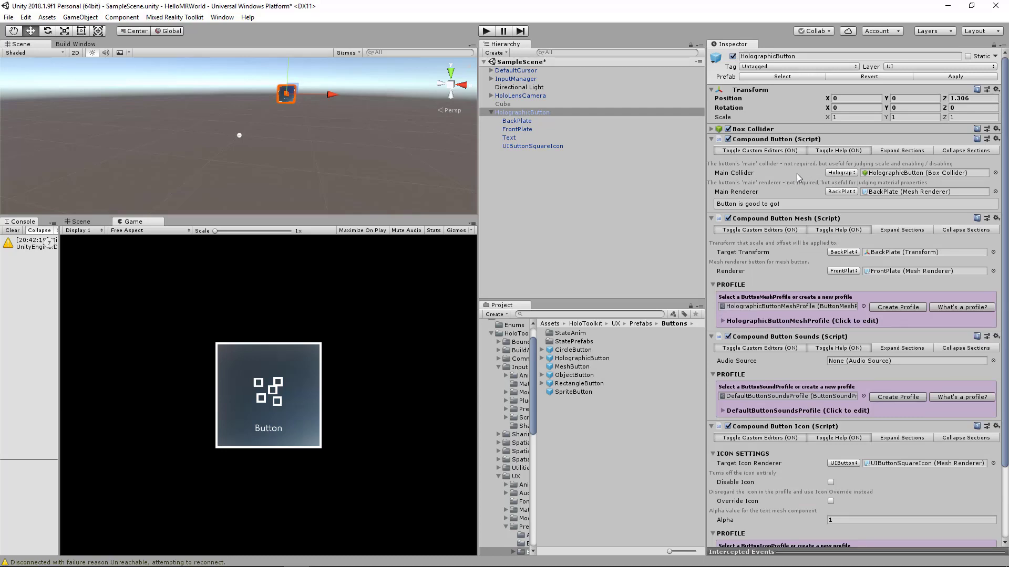
pyautogui.click(847, 151)
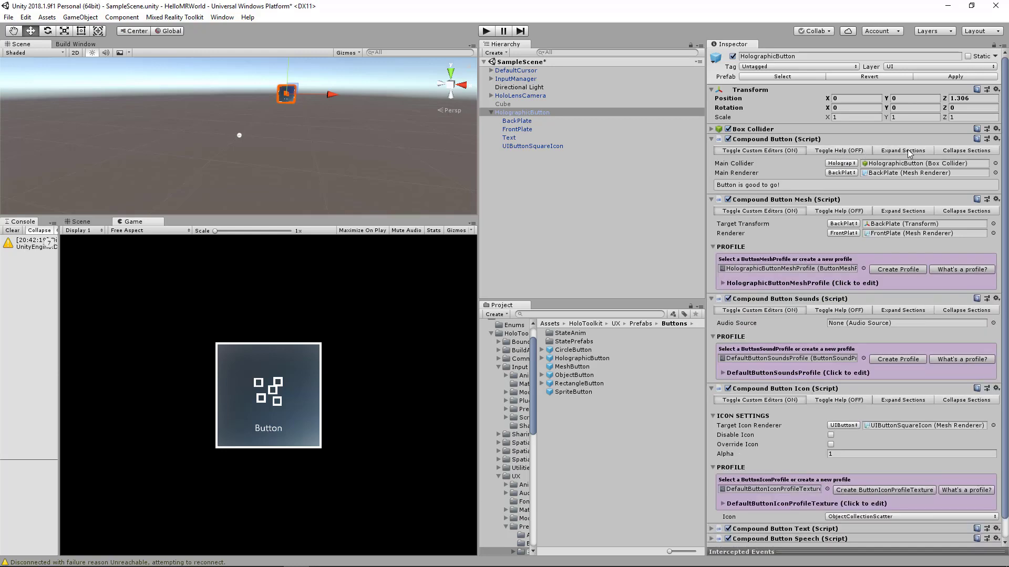
# Fold and unfold the Compound Button Mesh sections, check the renderer choices, and switch to default inspectors.
pyautogui.click(965, 211)
pyautogui.click(909, 212)
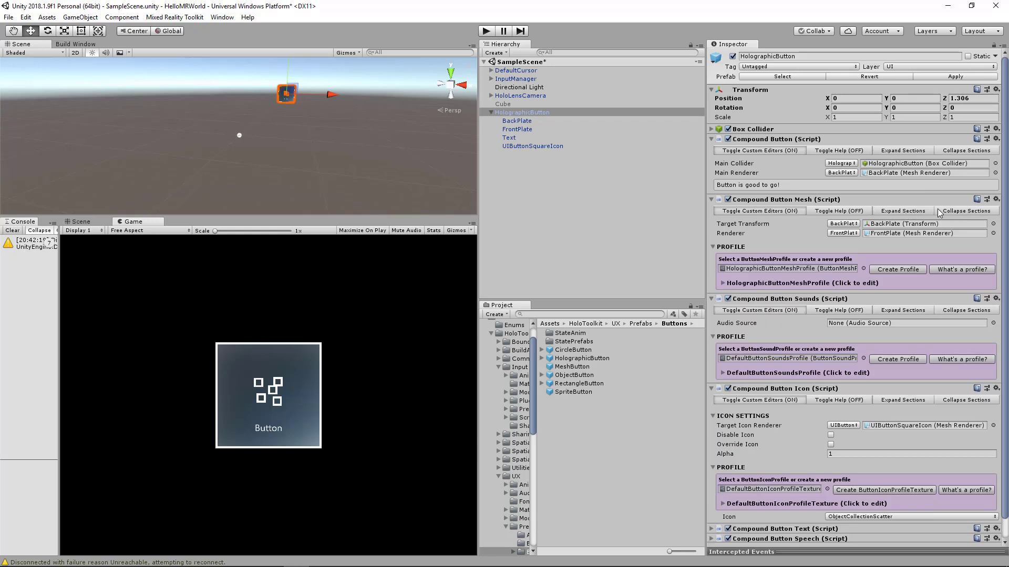
pyautogui.click(965, 214)
pyautogui.click(907, 212)
pyautogui.click(853, 233)
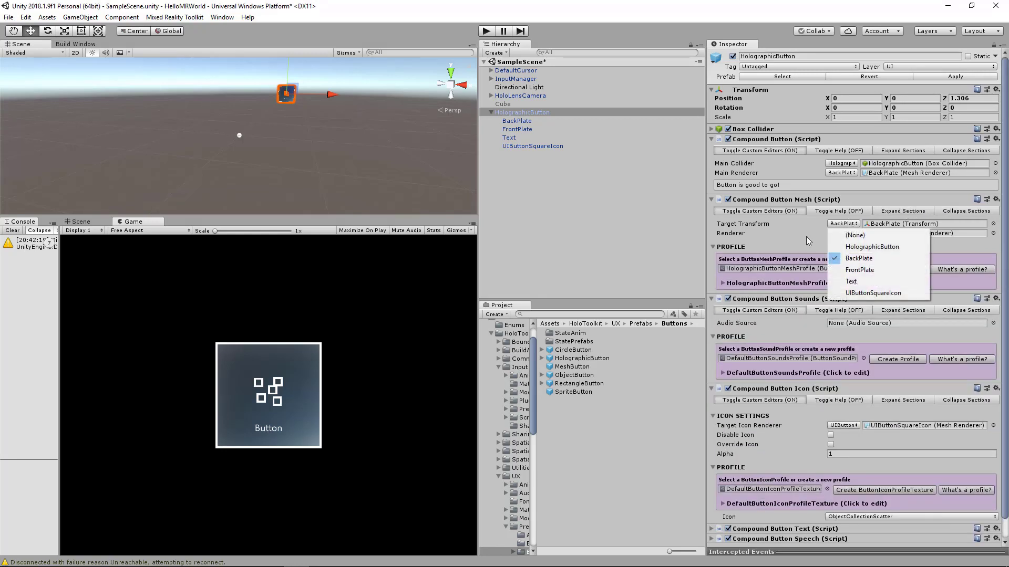
pyautogui.press('Escape')
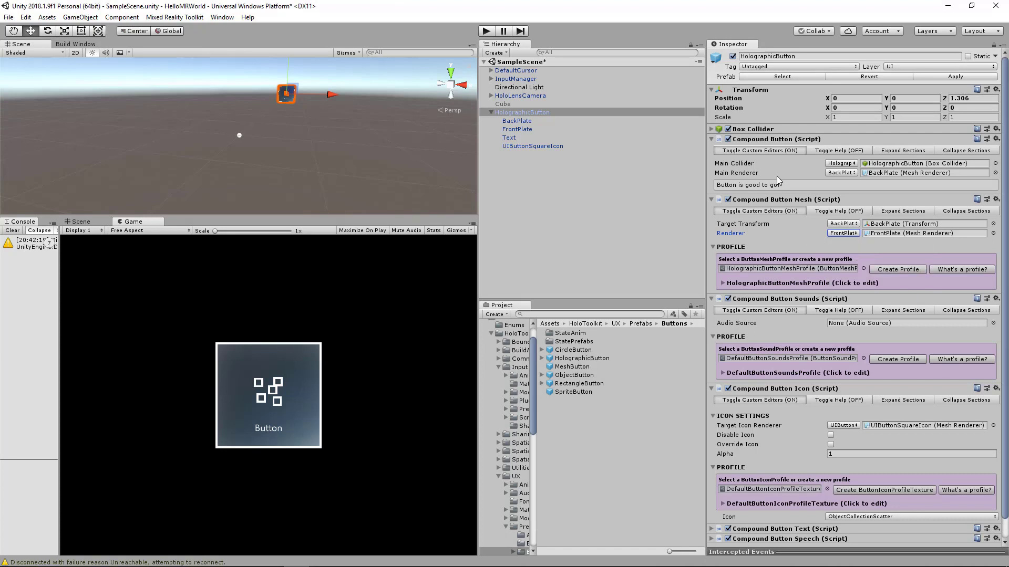
pyautogui.click(791, 150)
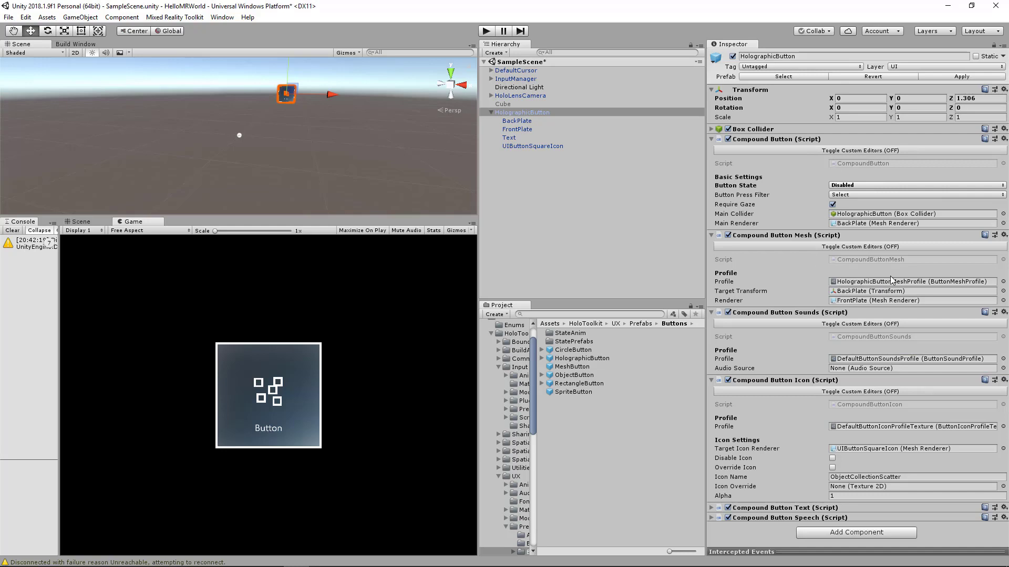
# Re-enable custom editors, ping HolographicButtonMeshProfile in Profiles, and read the 'What's a profile?' help.
pyautogui.click(821, 151)
pyautogui.scroll(-1, 796, 262)
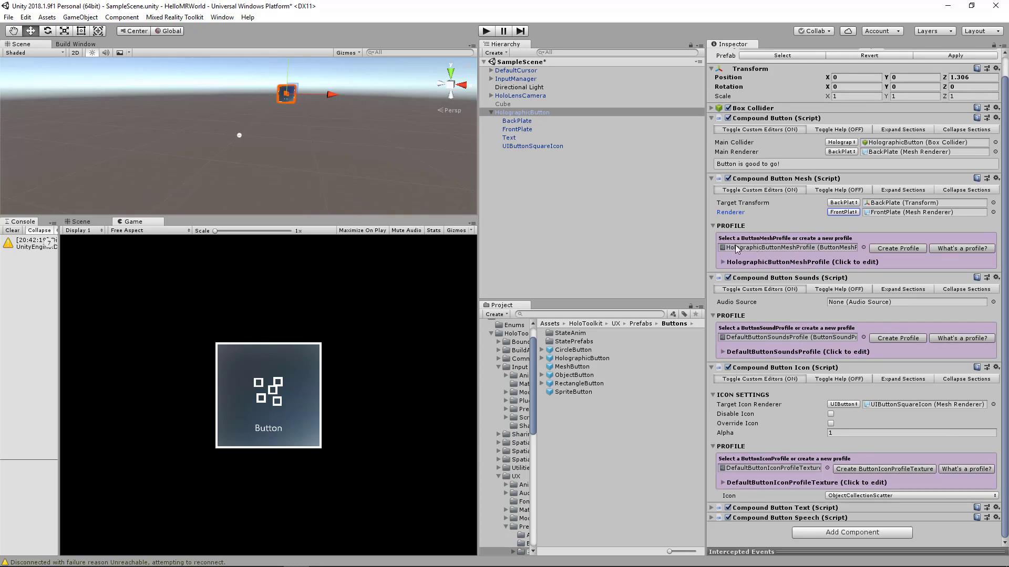
pyautogui.click(721, 248)
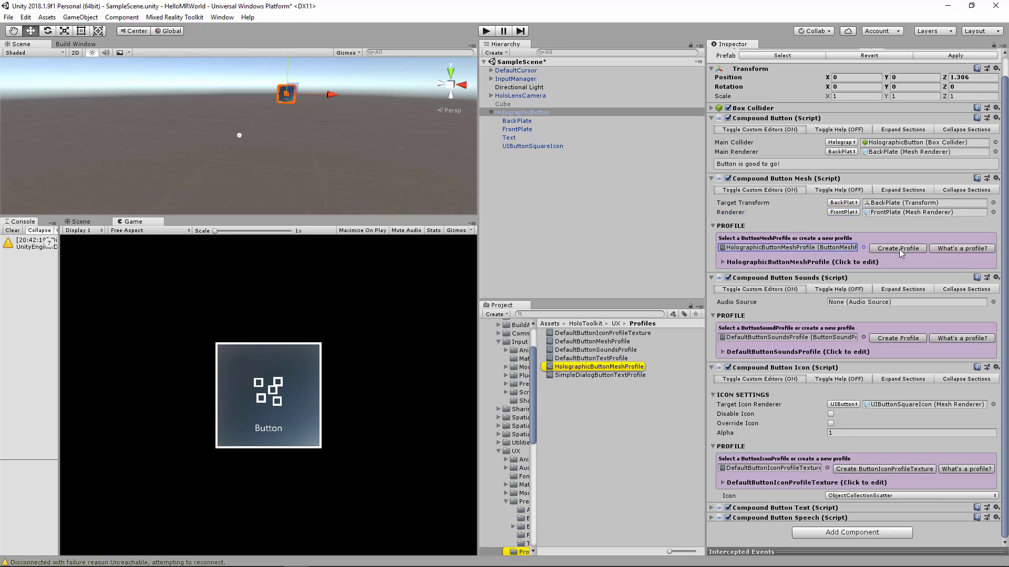
pyautogui.click(957, 250)
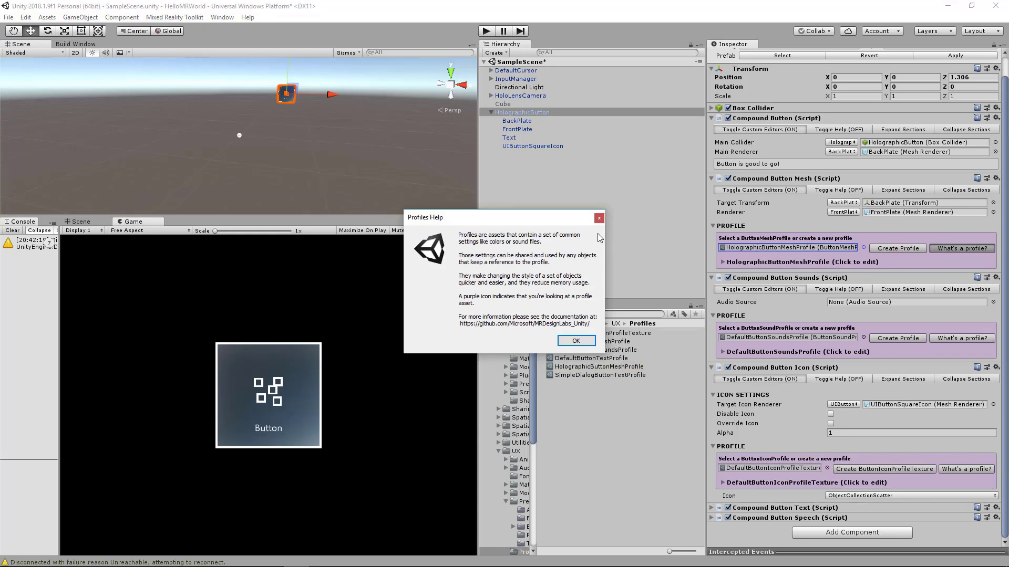
pyautogui.click(599, 218)
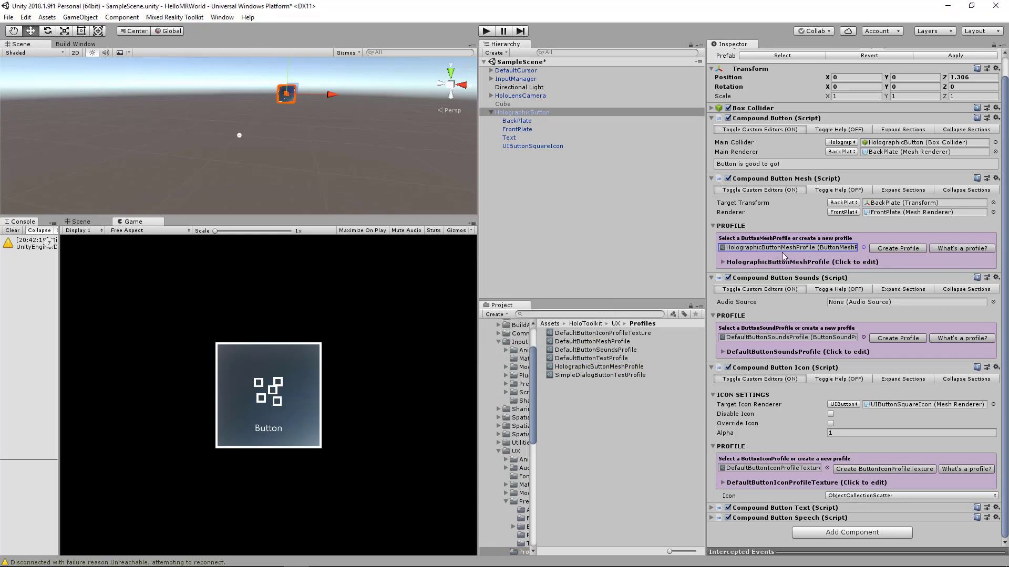
# View DefaultButtonIconProfileTexture in the default inspector, then reselect HolographicButton in the Hierarchy.
pyautogui.click(617, 334)
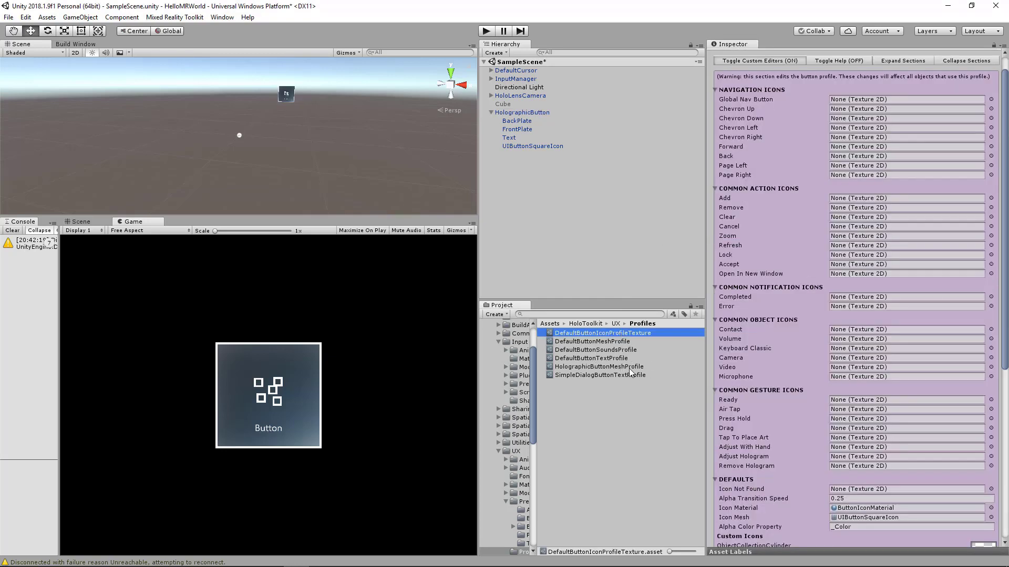
pyautogui.scroll(1, 809, 260)
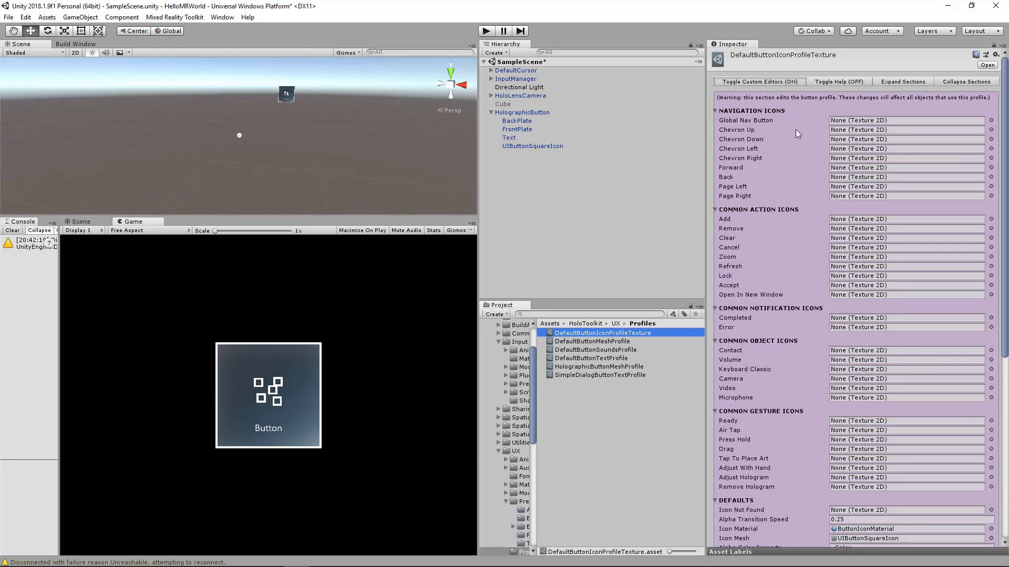
pyautogui.click(759, 82)
pyautogui.scroll(-1, 767, 200)
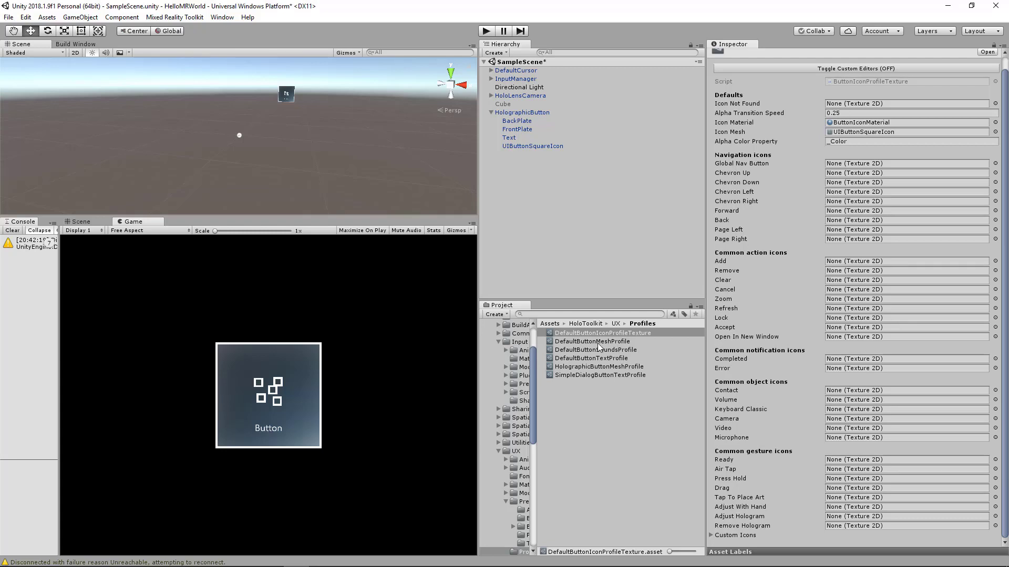
pyautogui.click(604, 112)
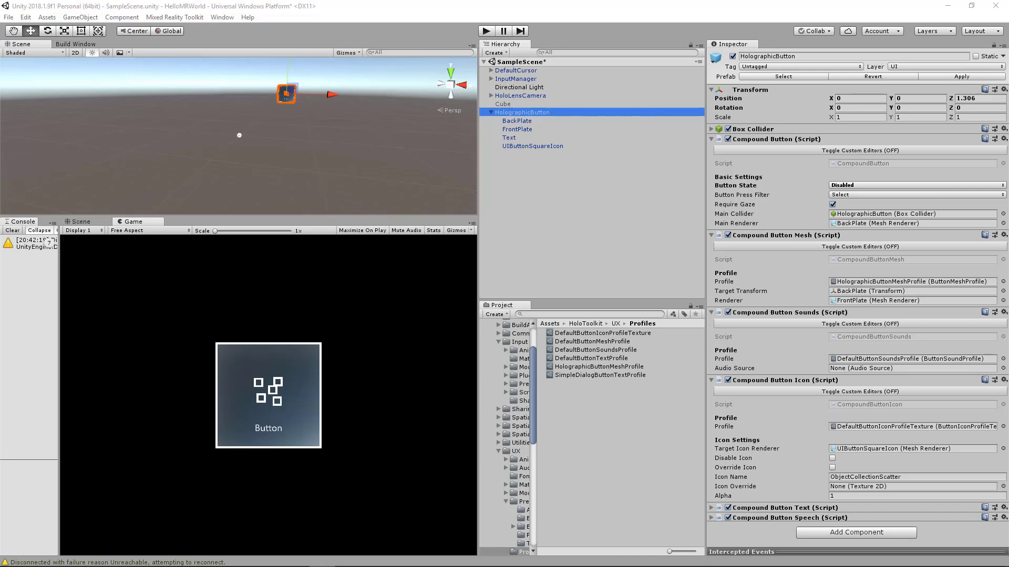
pyautogui.click(852, 186)
pyautogui.click(886, 253)
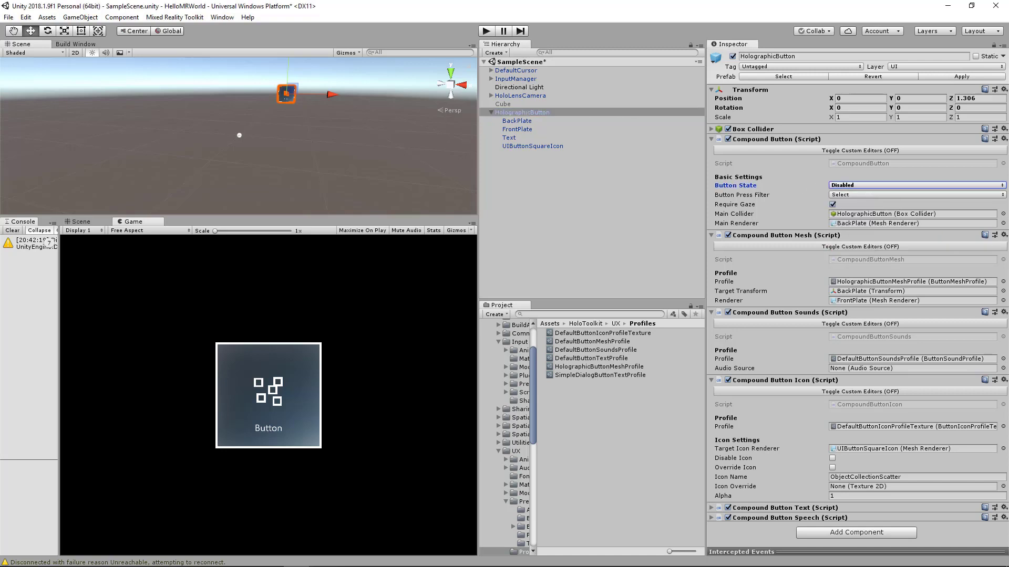